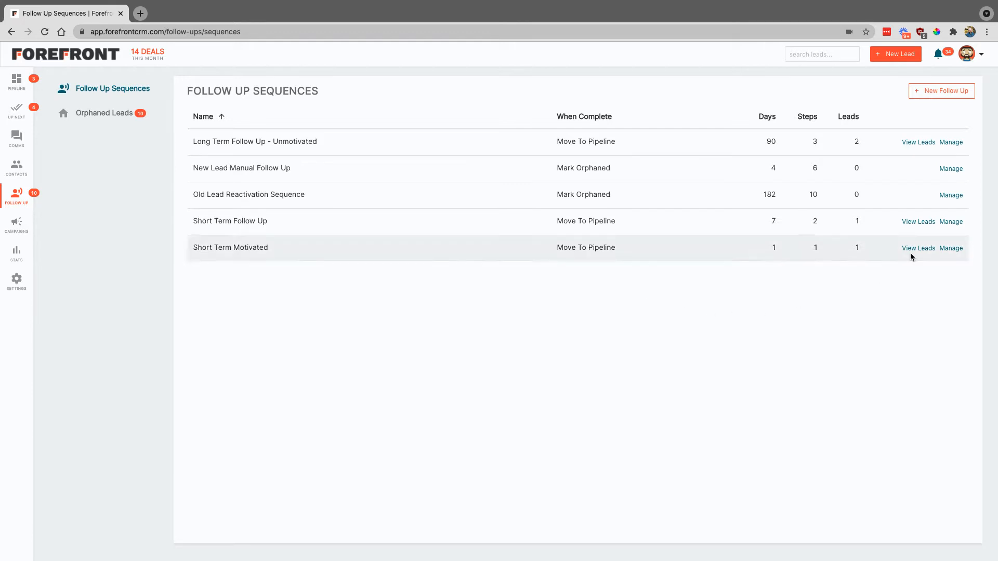
# Start a new follow-up sequence named 'Hot Lead' and enter the sender email address.
pyautogui.click(940, 91)
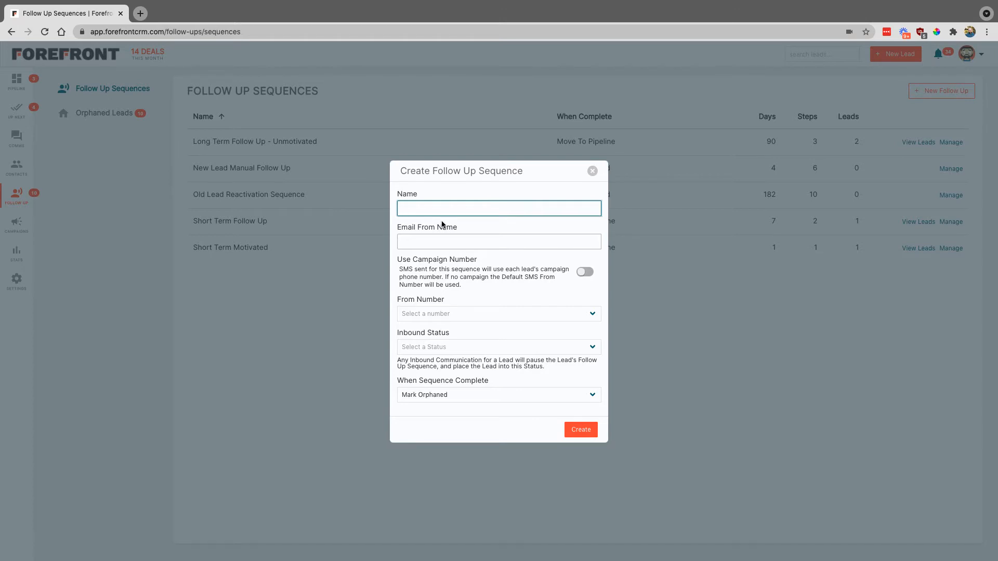
pyautogui.write('Hot Lead')
pyautogui.press('Tab')
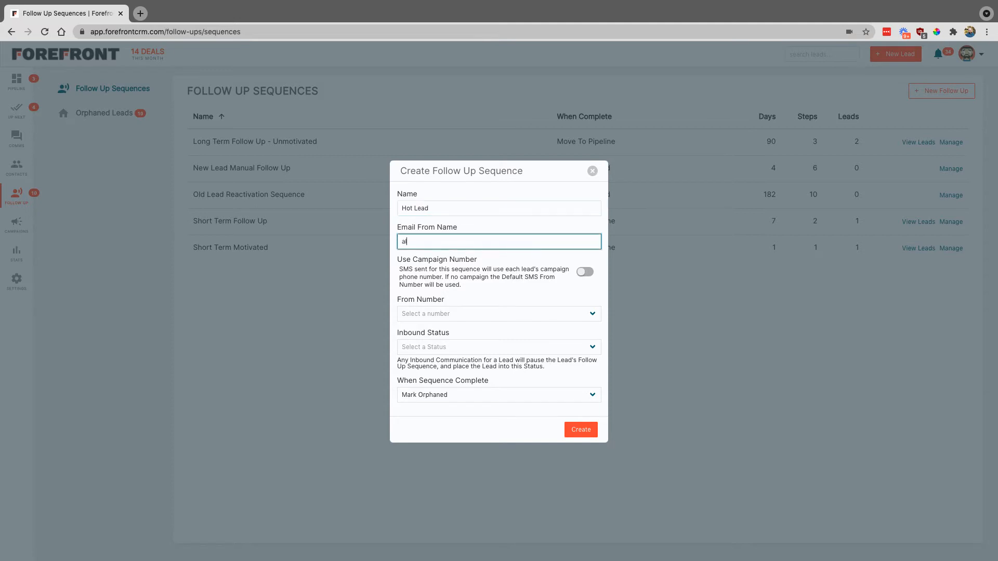
# Turn on Use Campaign Number and set the inbound status to Contacting.
pyautogui.click(586, 272)
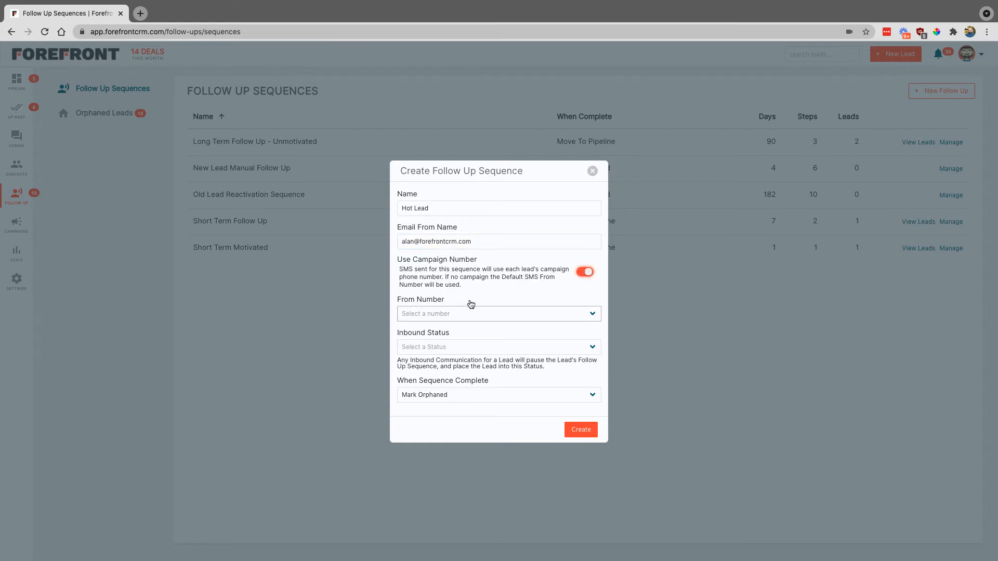
pyautogui.click(490, 314)
pyautogui.click(500, 276)
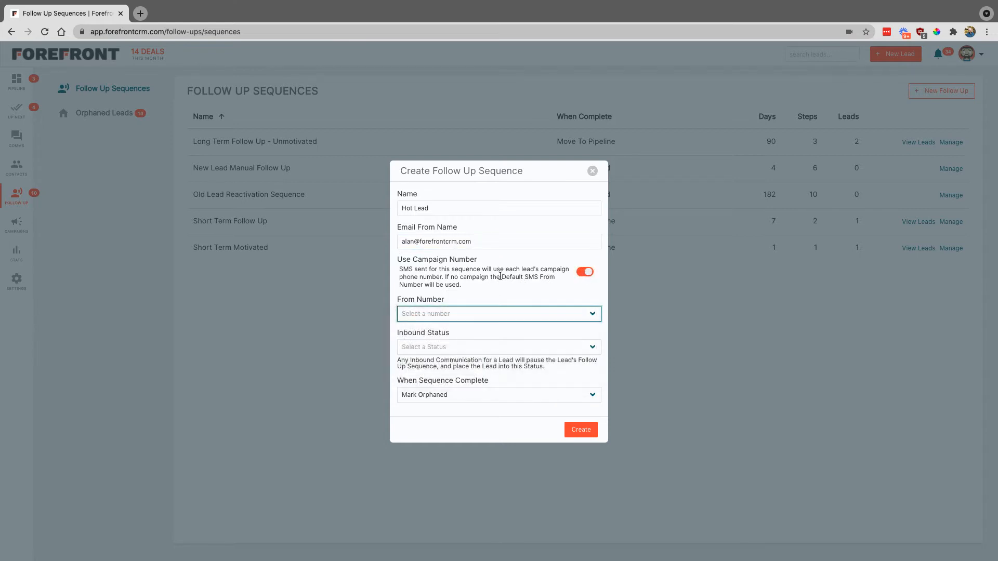
pyautogui.click(490, 347)
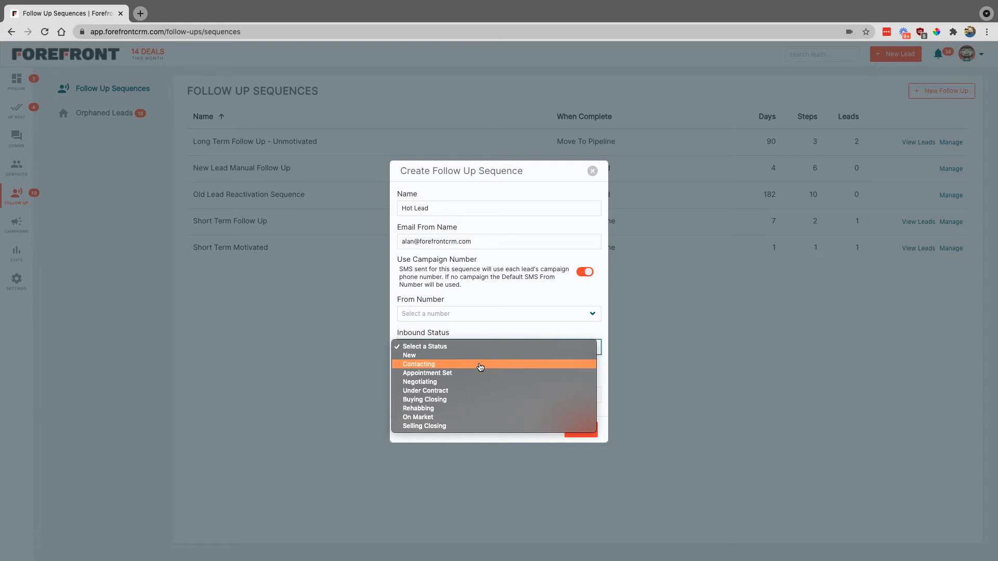
pyautogui.click(480, 368)
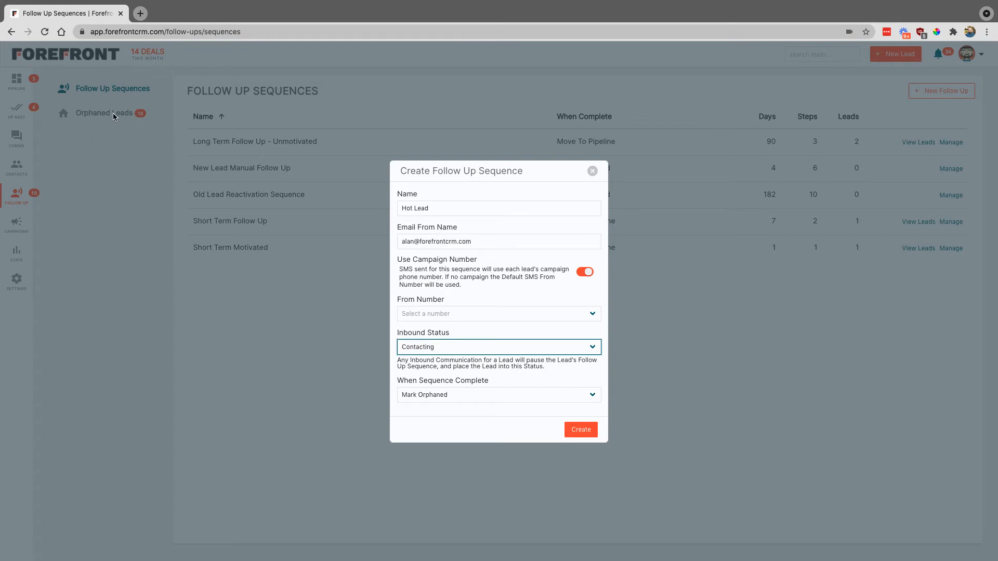
# On completion, start the Short Term Follow Up sequence, then create Hot Lead.
pyautogui.click(517, 396)
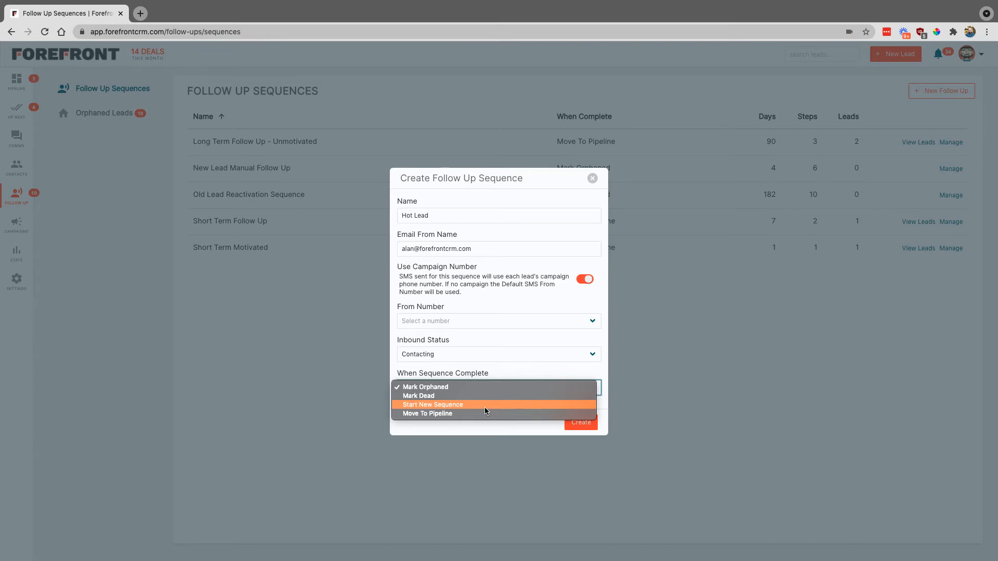
pyautogui.click(457, 405)
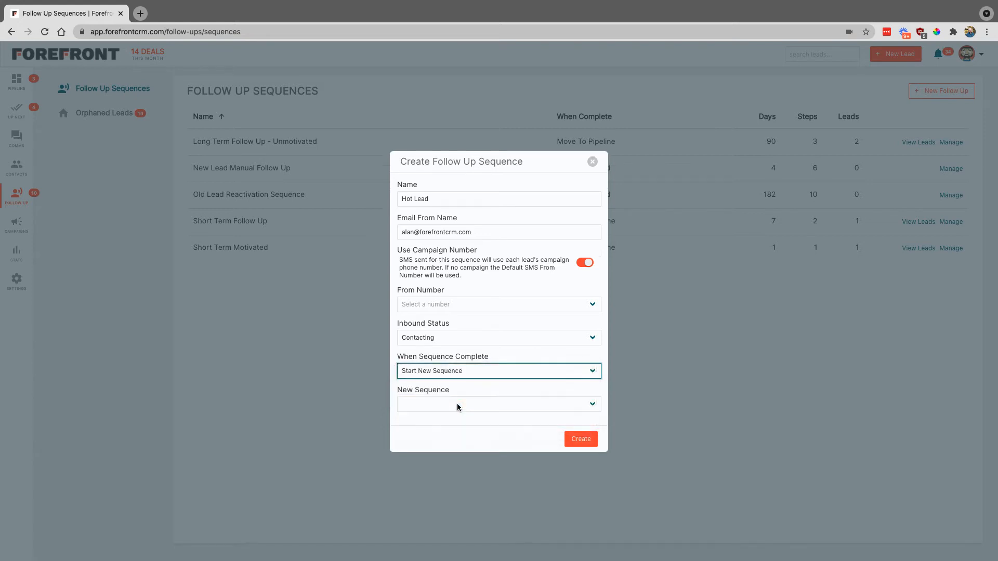
pyautogui.click(461, 405)
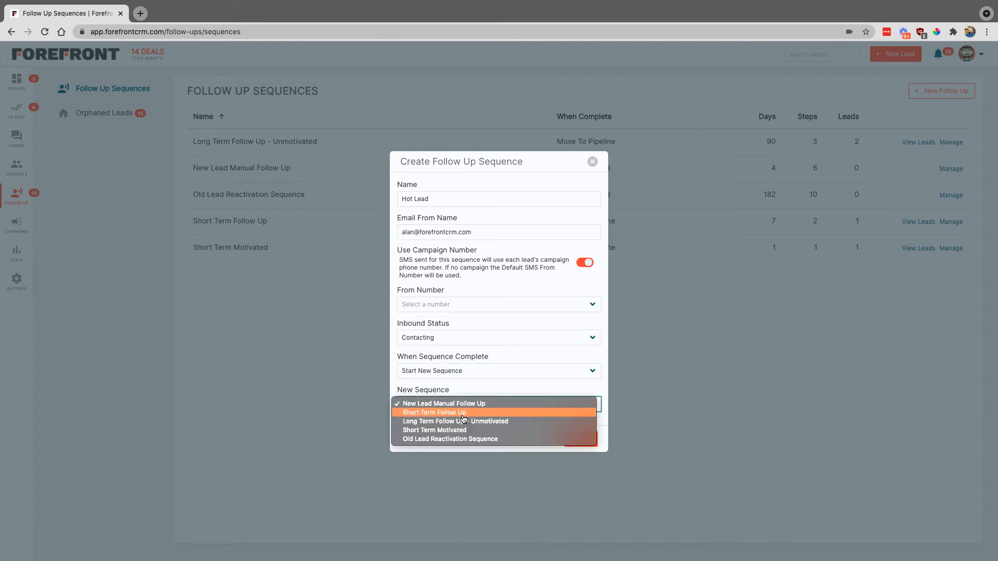
pyautogui.click(463, 413)
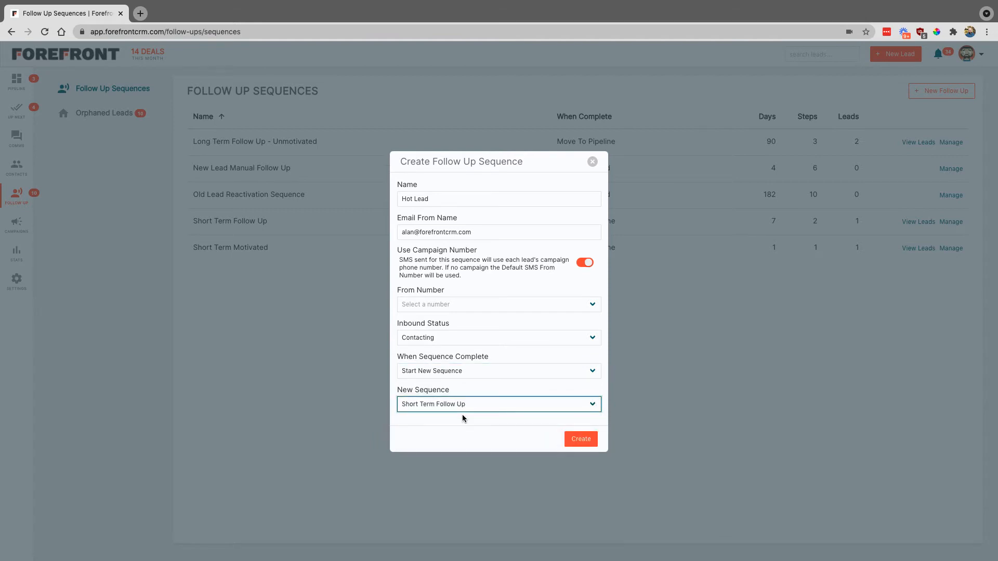
pyautogui.click(580, 439)
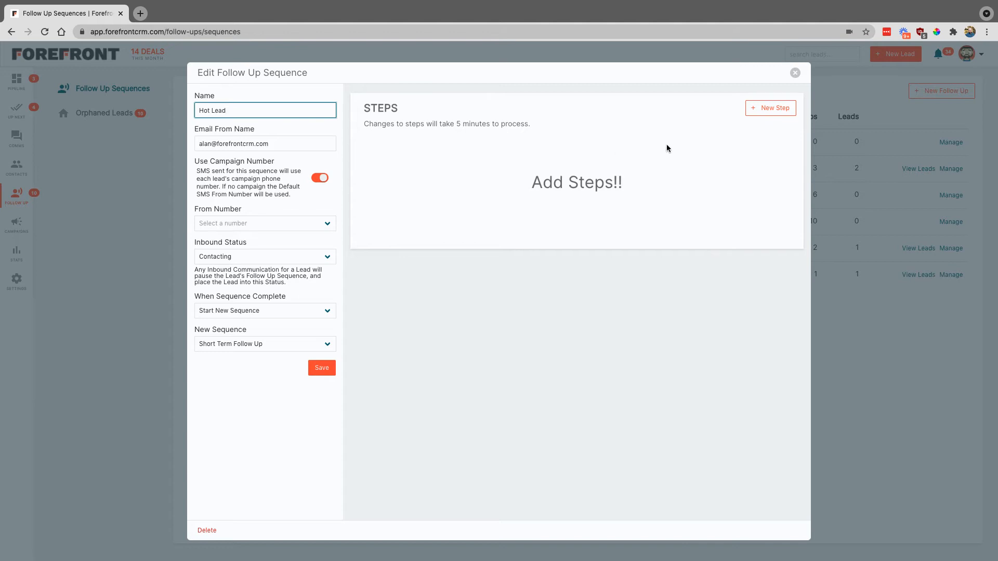
# Add a 10:00 AM Text step saying 'Hey it was great talking with you about the house...'.
pyautogui.click(770, 110)
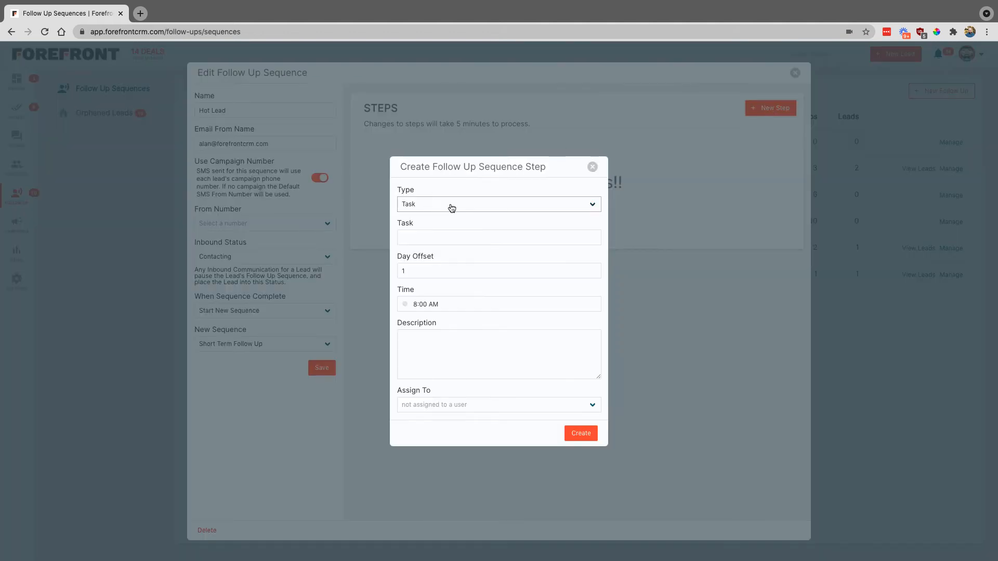
pyautogui.click(451, 208)
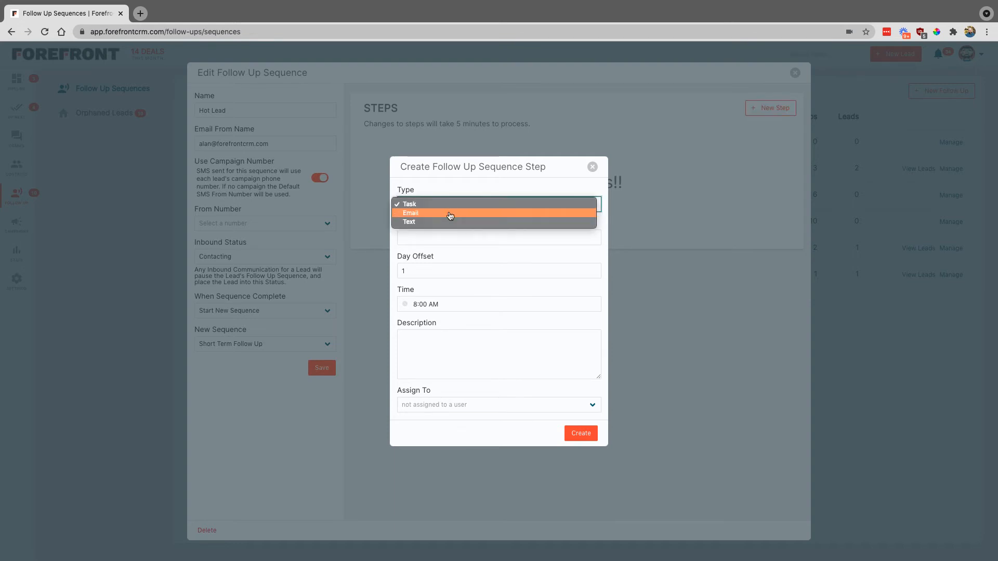
pyautogui.click(449, 213)
pyautogui.click(463, 190)
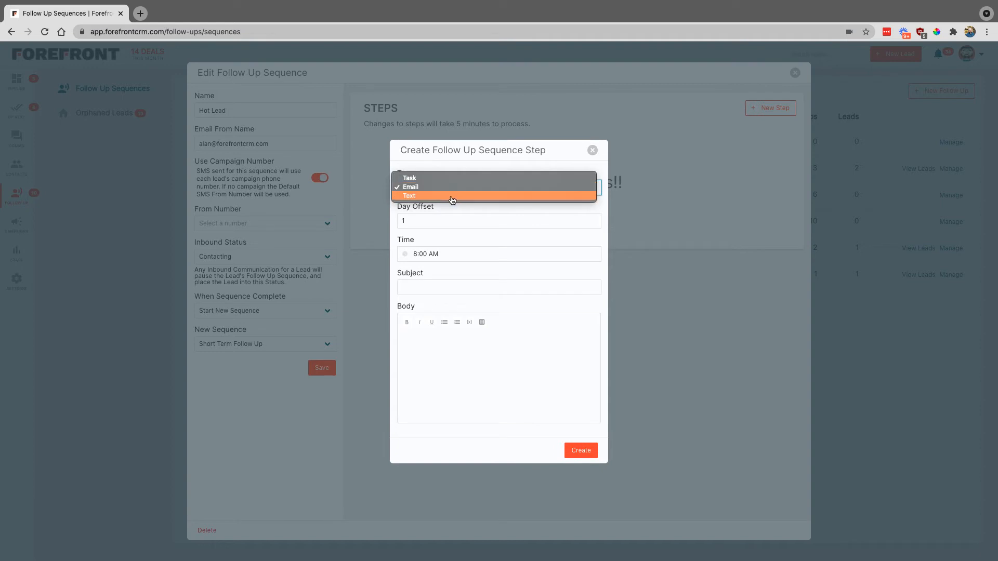
pyautogui.click(450, 196)
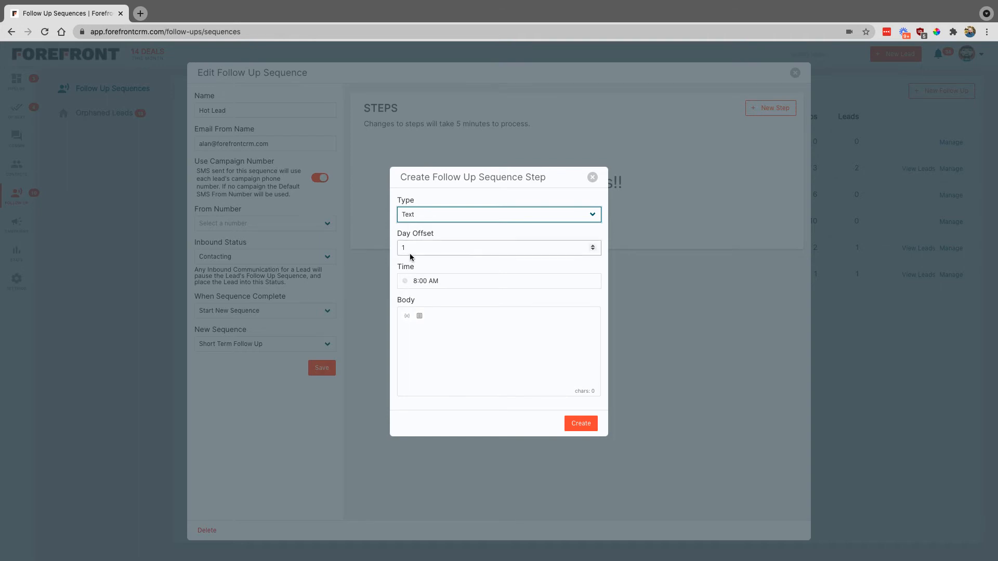
pyautogui.click(417, 283)
pyautogui.click(406, 306)
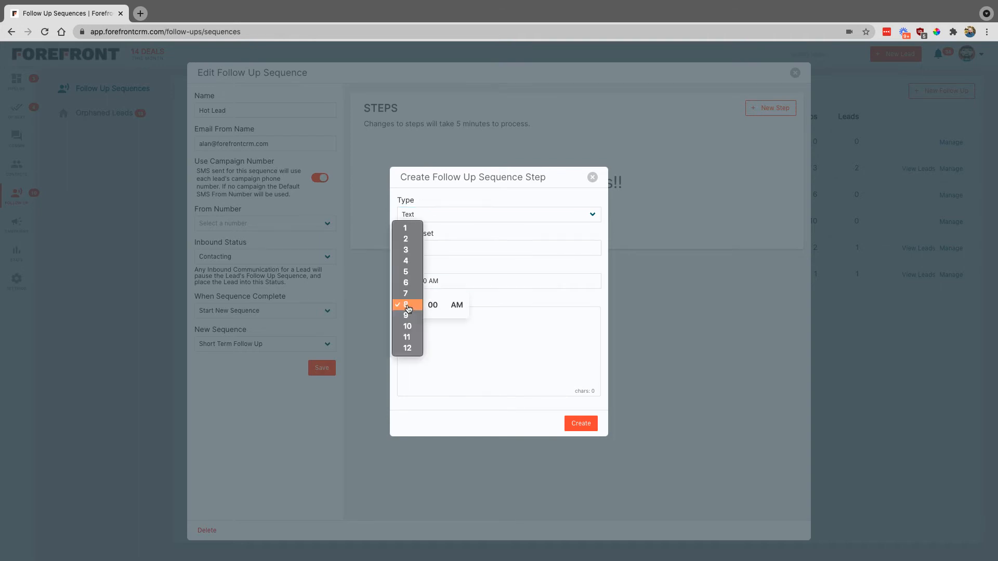
pyautogui.click(408, 328)
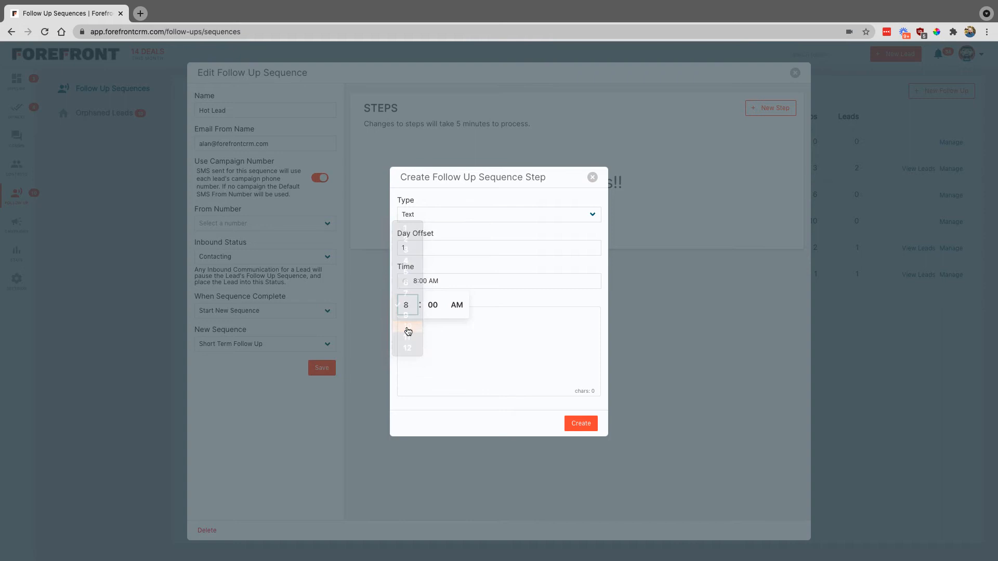
pyautogui.click(440, 328)
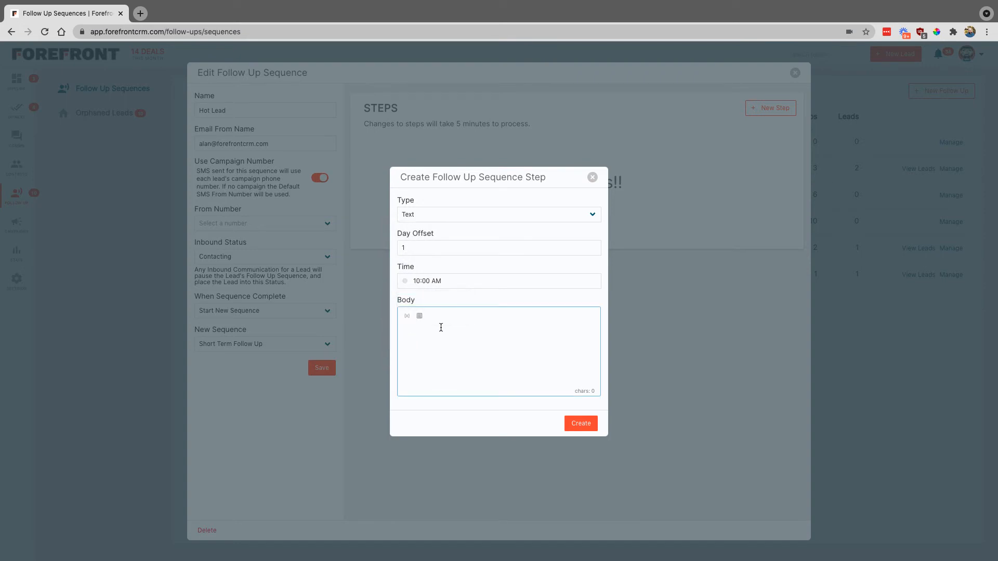
pyautogui.write('Hey it was great talking with you about the house. ')
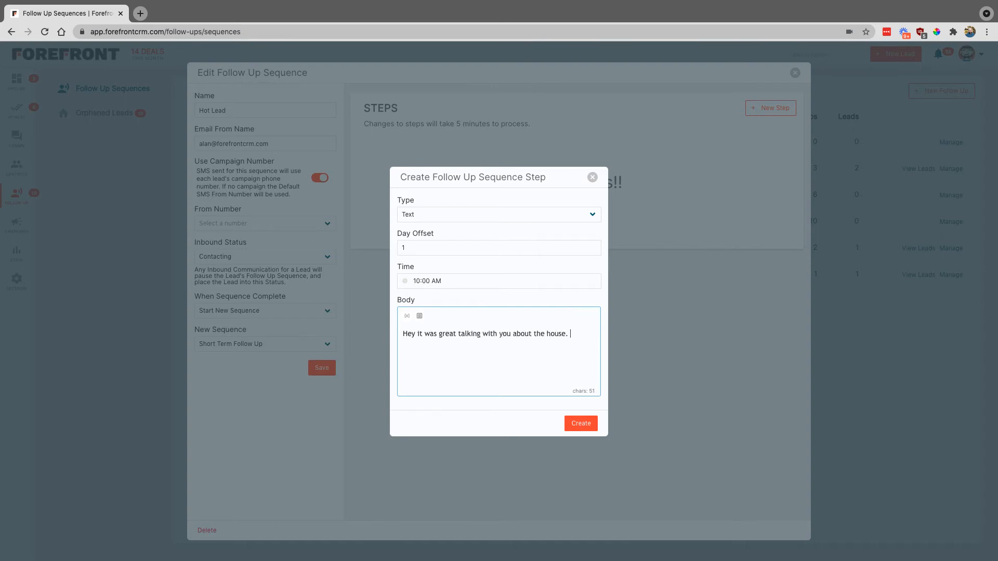
pyautogui.write("Let me know if you're interested to sell s")
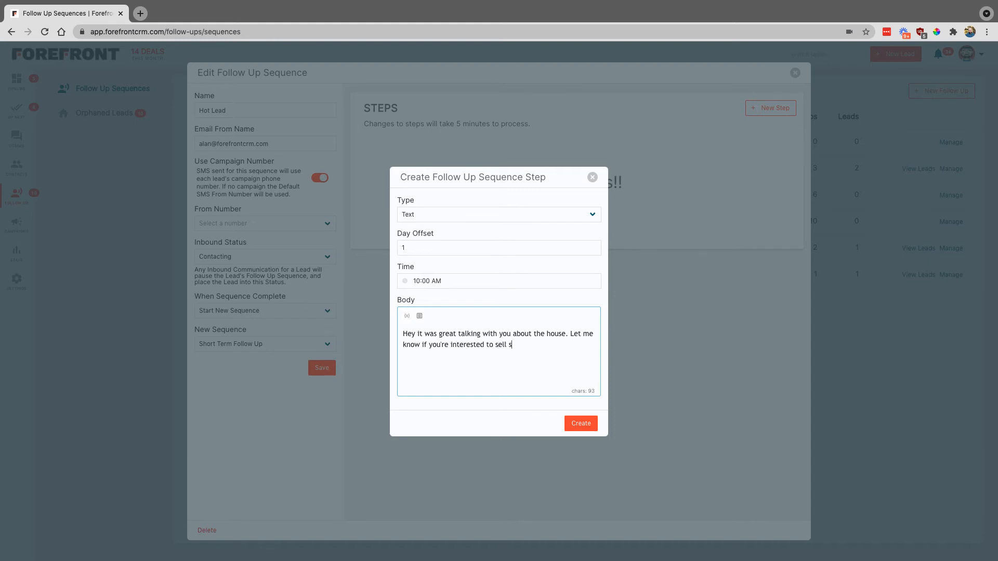
pyautogui.write('oon.')
pyautogui.click(580, 423)
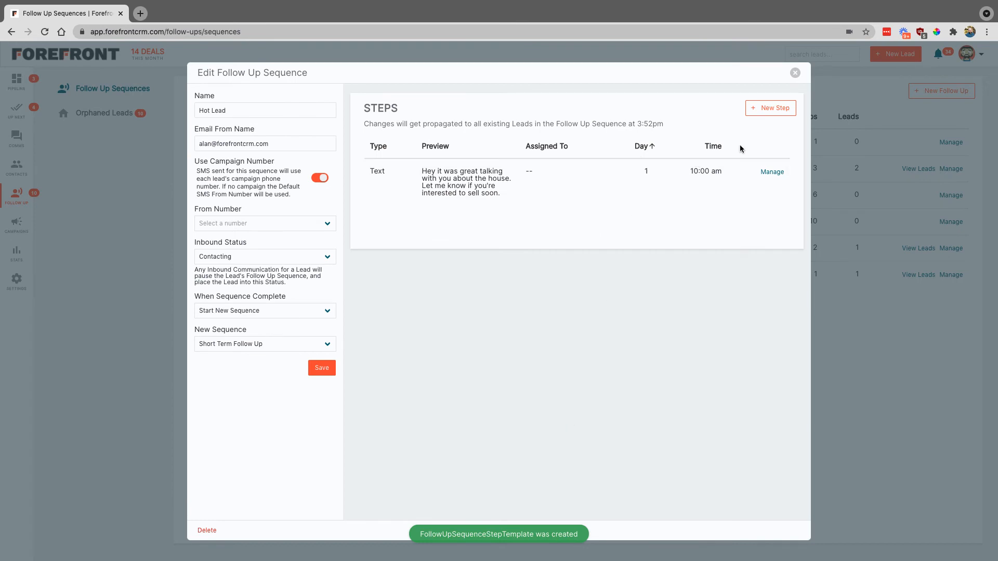
# Start a new step with day offset 14 and send time 3:00 PM.
pyautogui.click(780, 109)
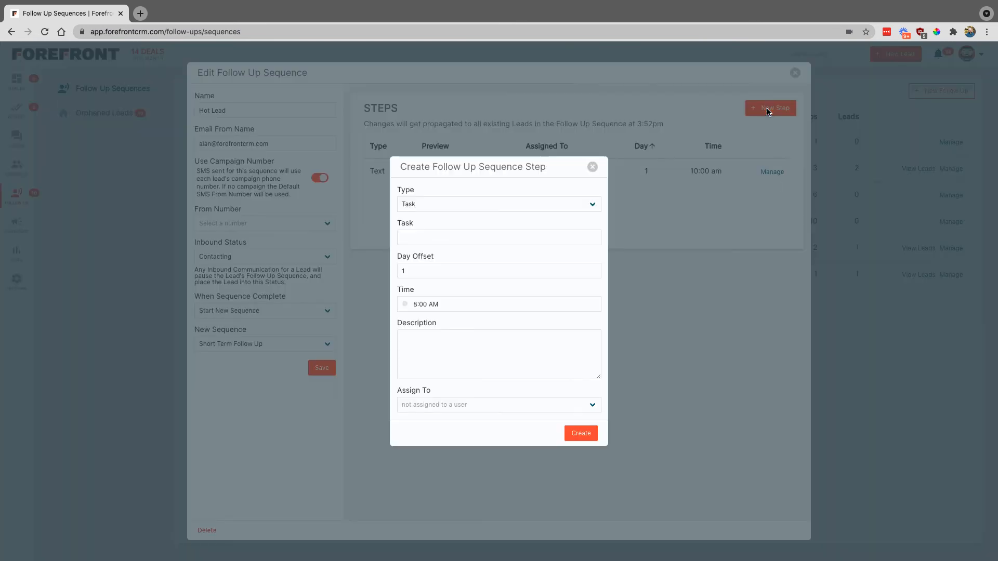
pyautogui.click(408, 272)
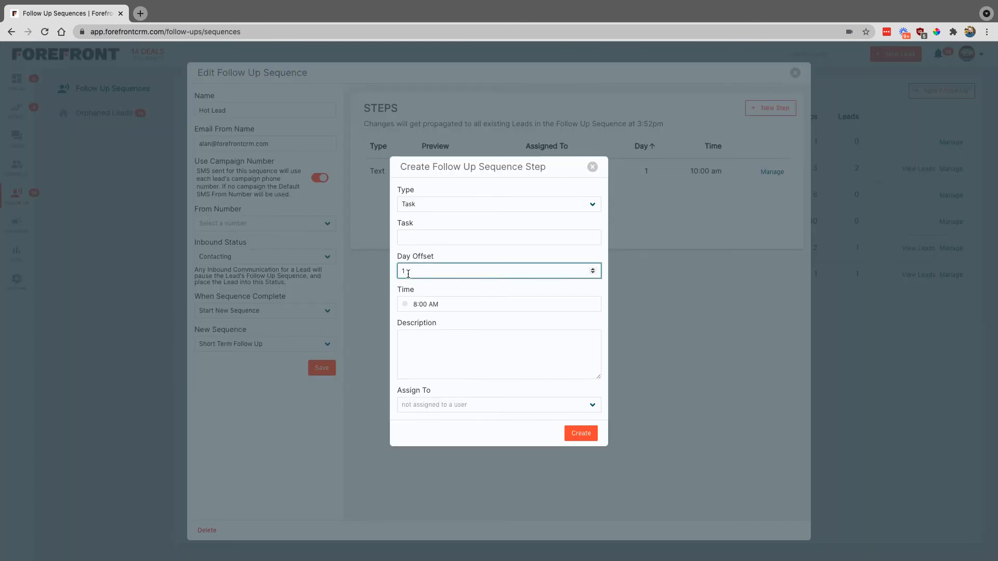
pyautogui.write('4')
pyautogui.click(440, 305)
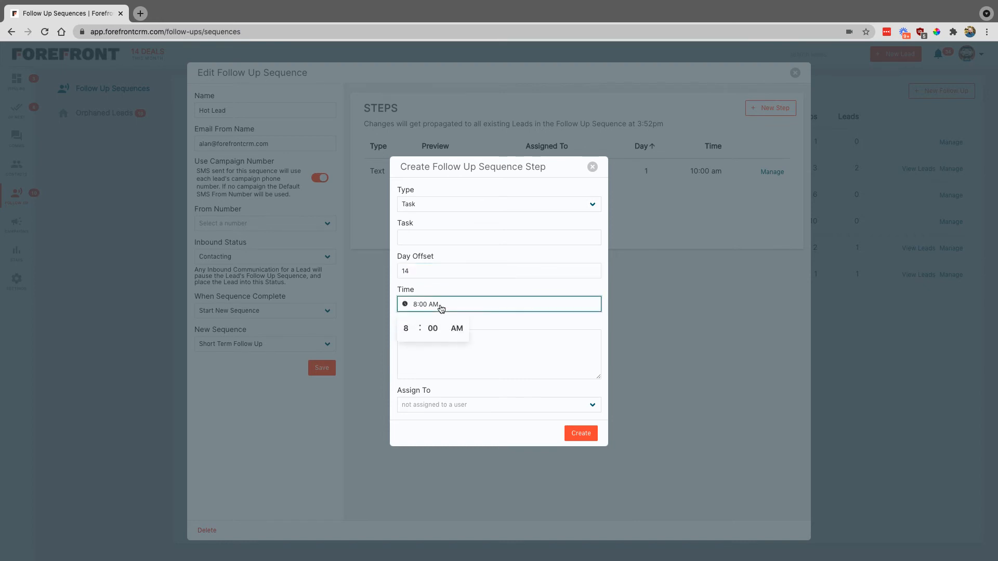
pyautogui.click(406, 330)
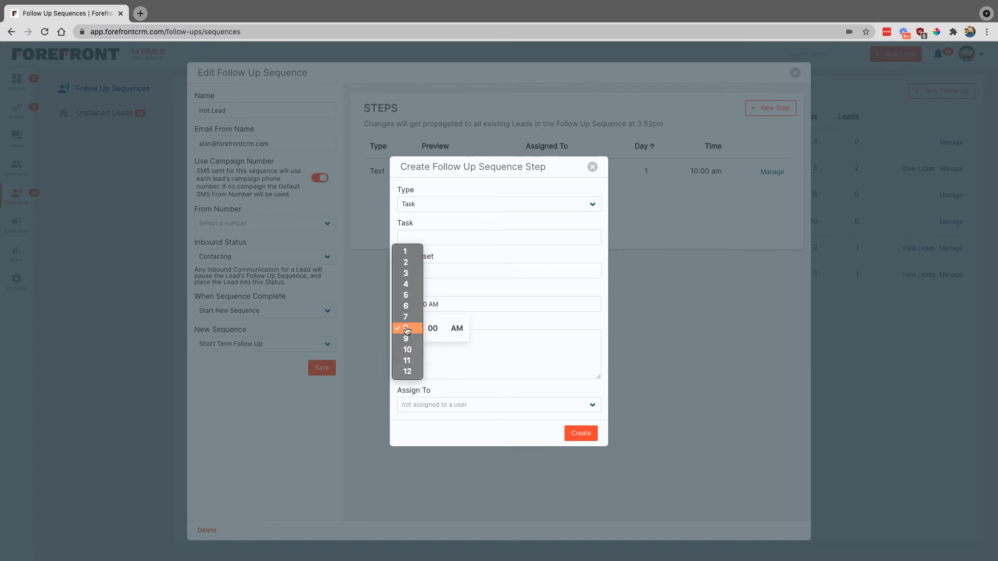
pyautogui.click(406, 273)
pyautogui.click(456, 328)
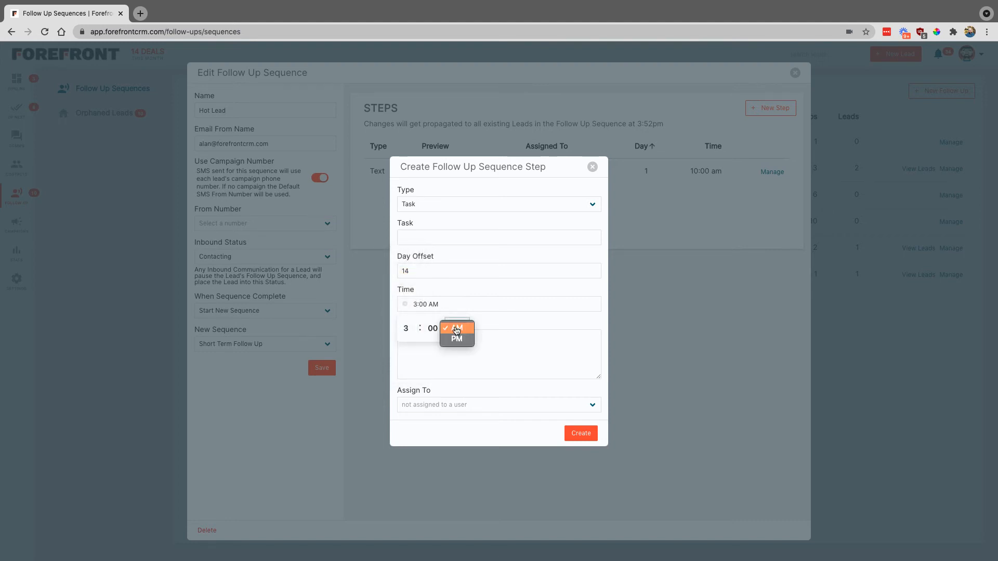
pyautogui.click(456, 339)
pyautogui.click(498, 341)
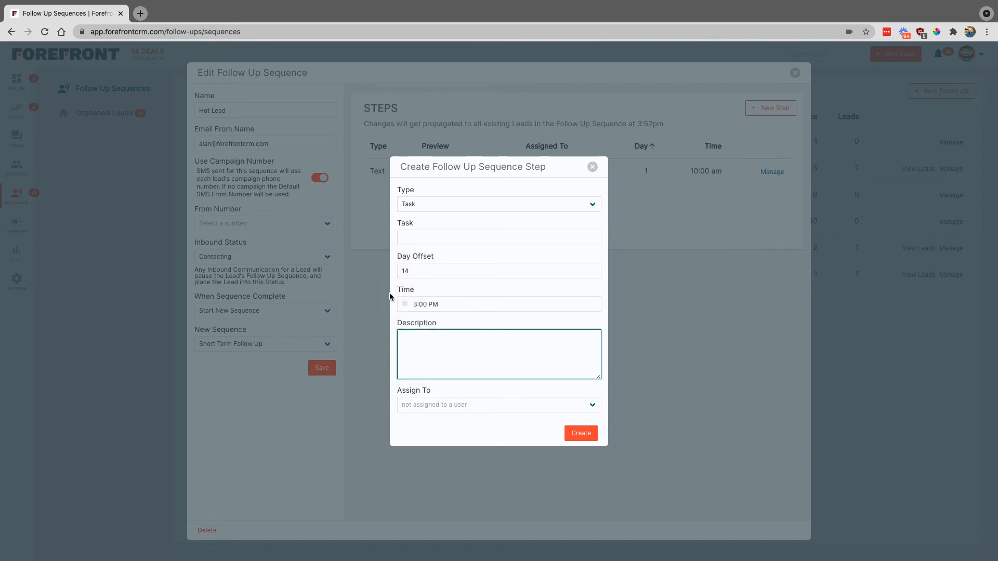
# Make it an Email with subject 'Are you still interested in selling?' and body 'This is our body'.
pyautogui.click(467, 204)
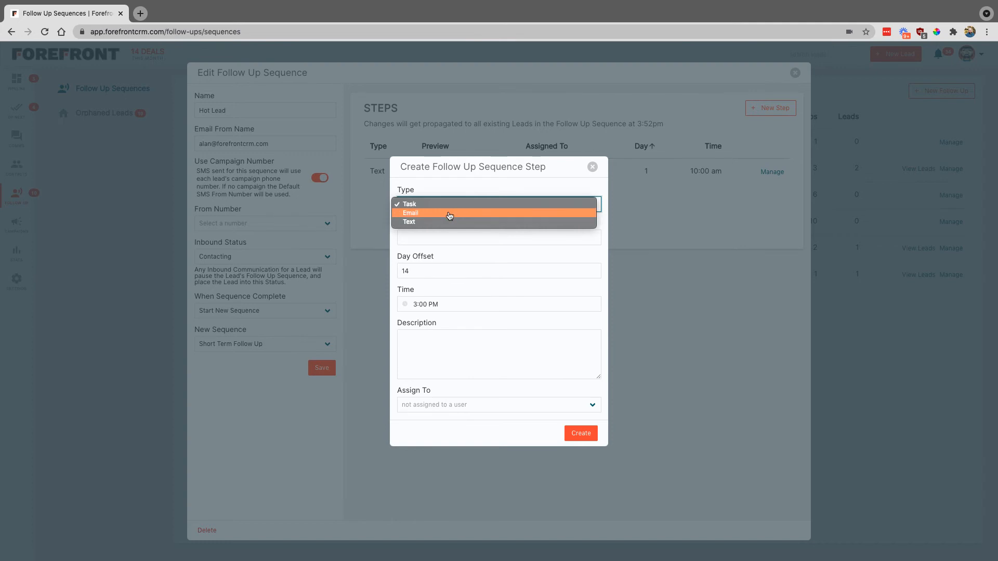
pyautogui.click(450, 214)
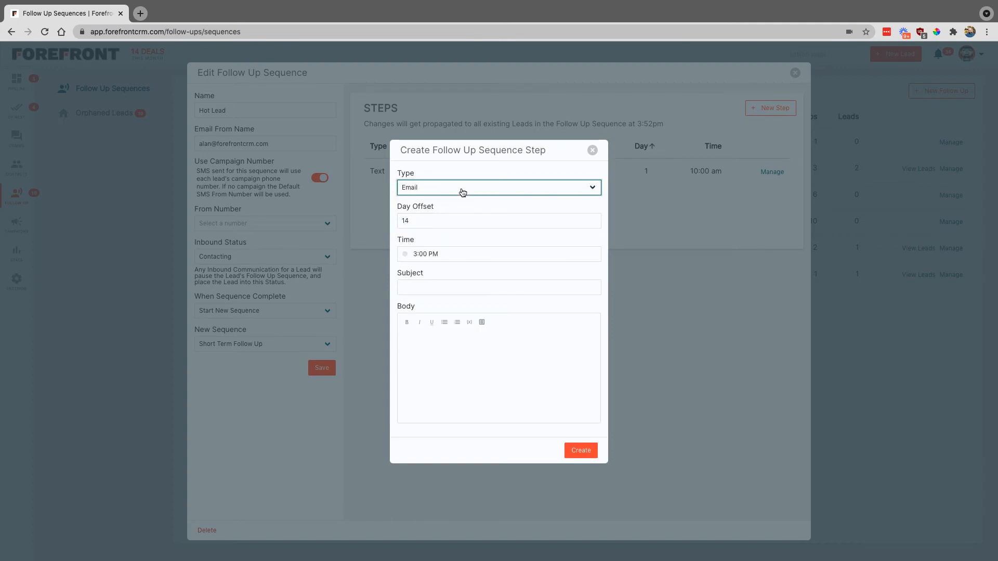
pyautogui.click(434, 286)
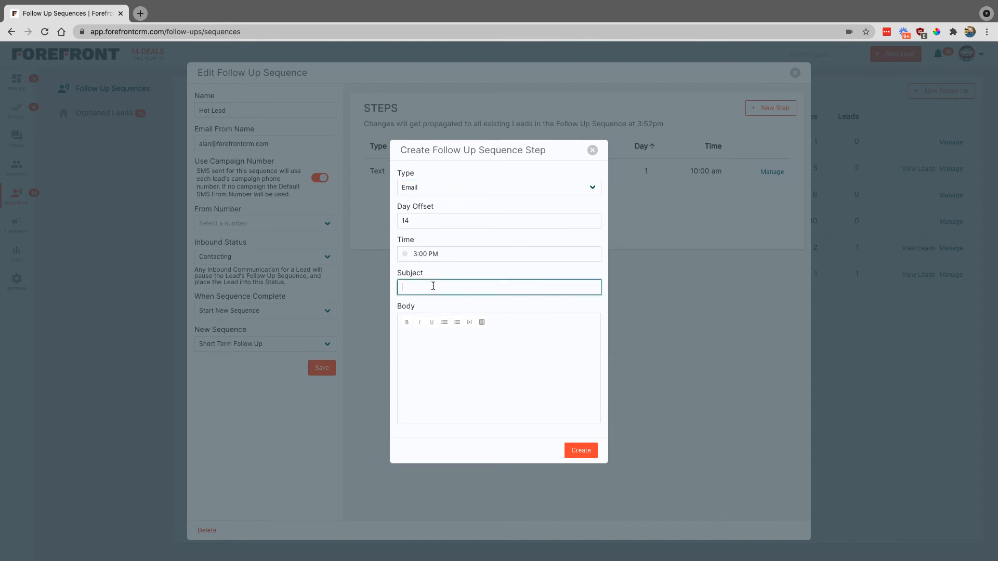
pyautogui.write('Are you still interested in selling?')
pyautogui.press('Tab')
pyautogui.write('T')
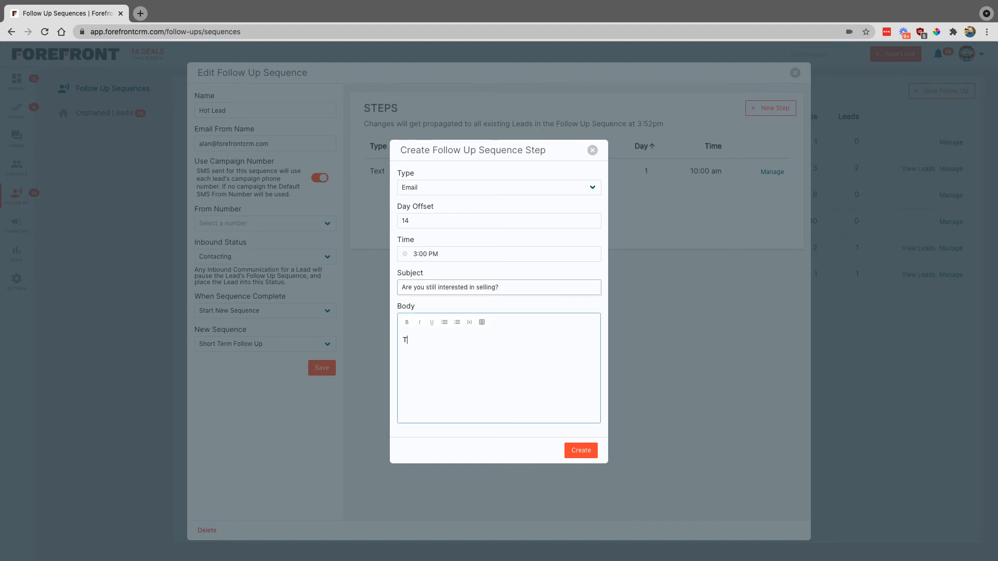
pyautogui.write('his is our body')
pyautogui.click(580, 450)
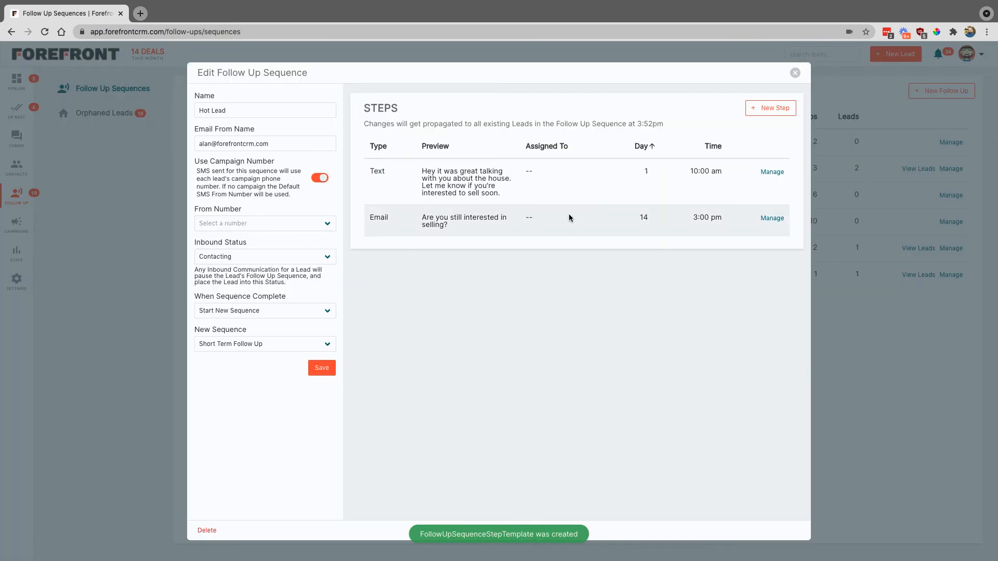
# Start a new task named 'Follow up manually' with day offset 21.
pyautogui.click(752, 114)
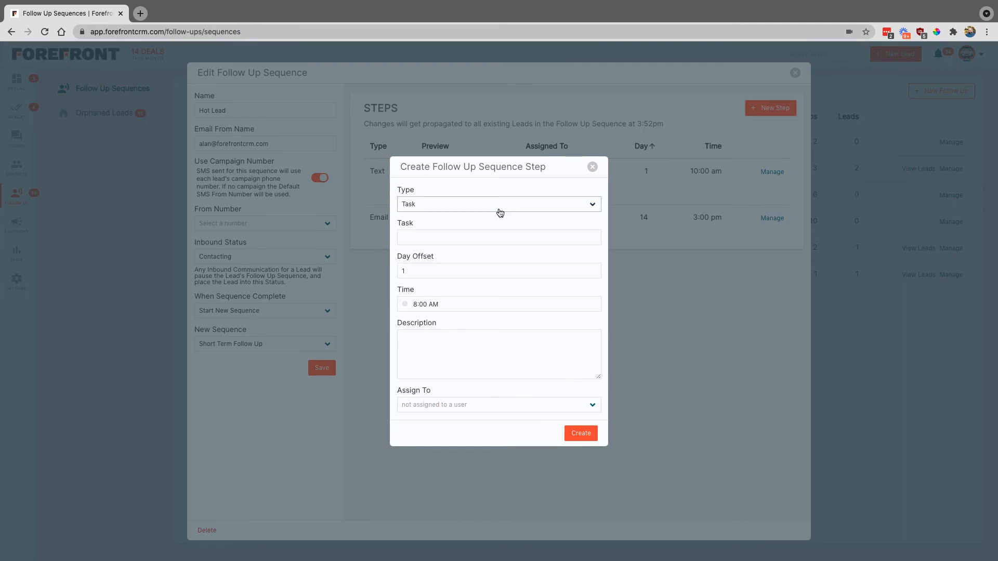
pyautogui.click(432, 241)
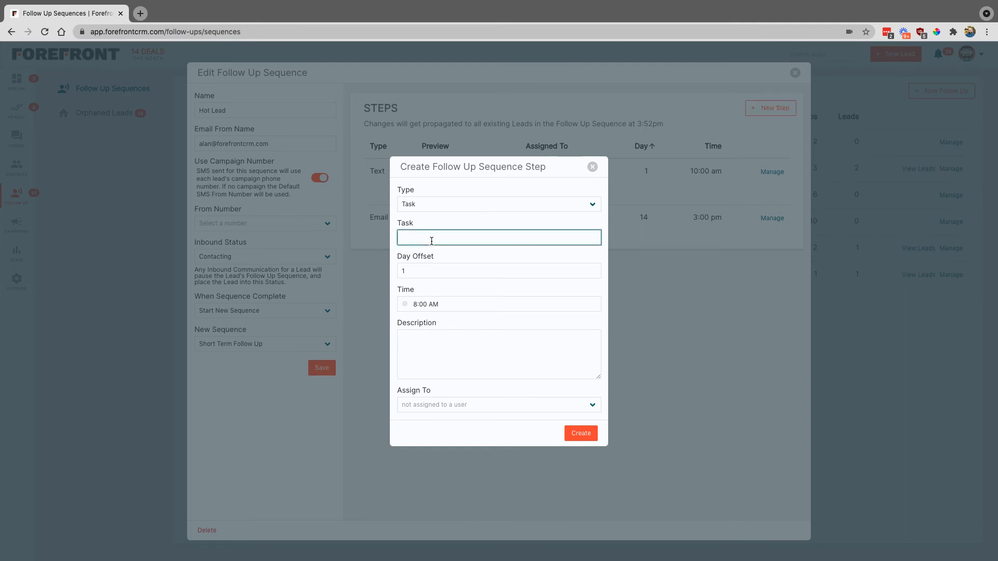
pyautogui.write('Follow up manually')
pyautogui.moveTo(420, 270); pyautogui.dragTo(399, 271)
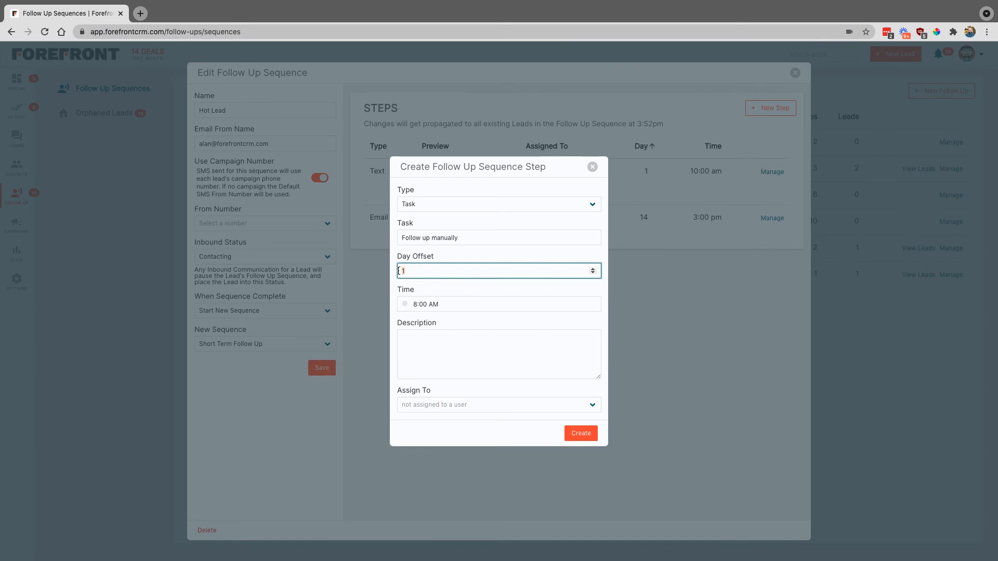
pyautogui.write('21')
# Describe it as the last Hot Lead step to handle manually, assign a team member, and create it.
pyautogui.click(426, 310)
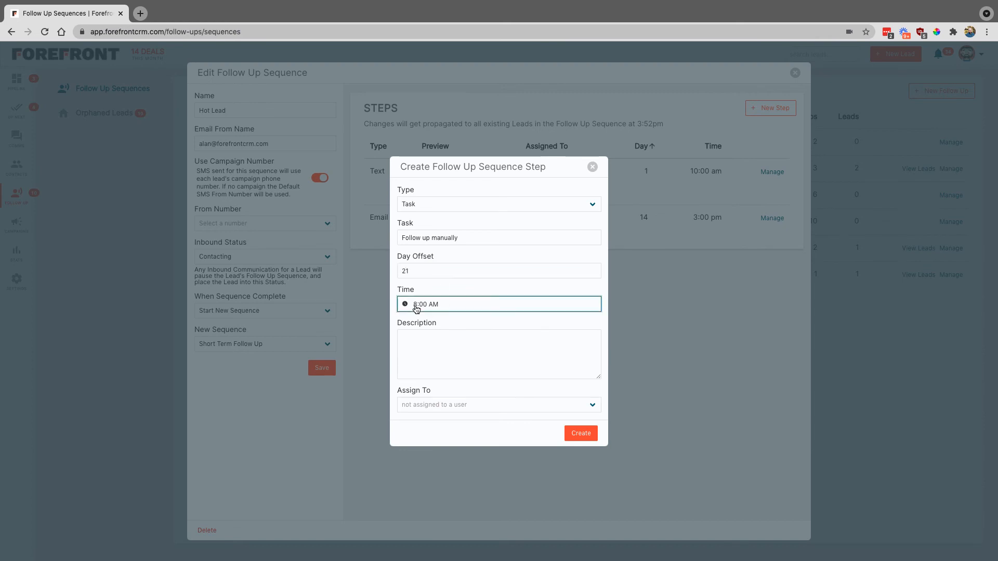
pyautogui.click(501, 318)
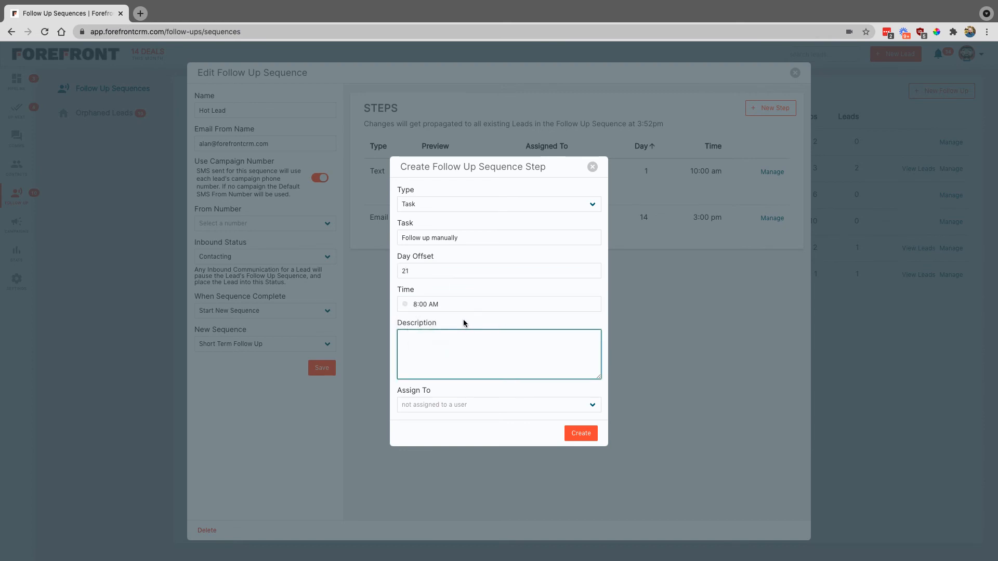
pyautogui.write('This is the last step in Hot Lead Sequence. ')
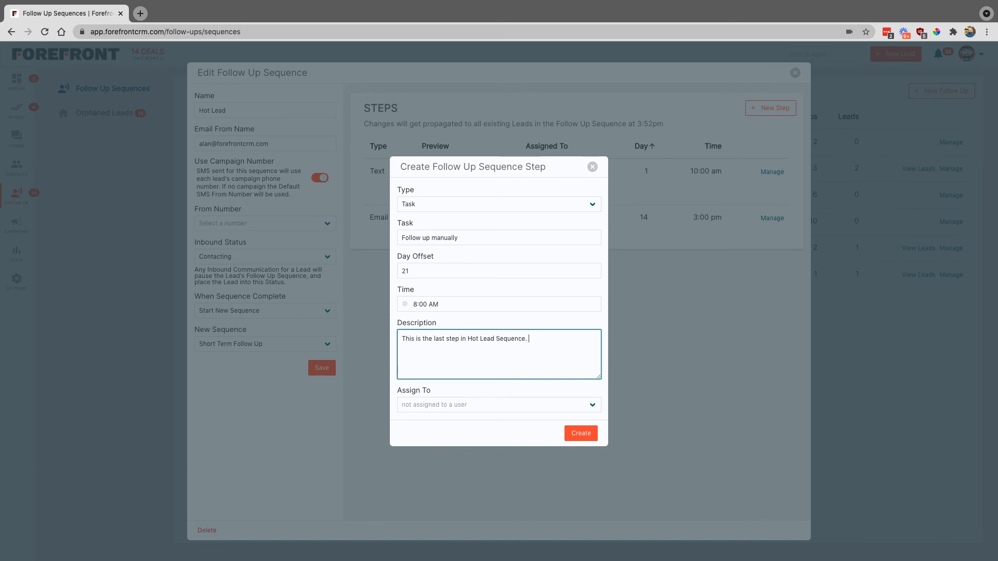
pyautogui.write('Reach out manually.')
pyautogui.click(494, 405)
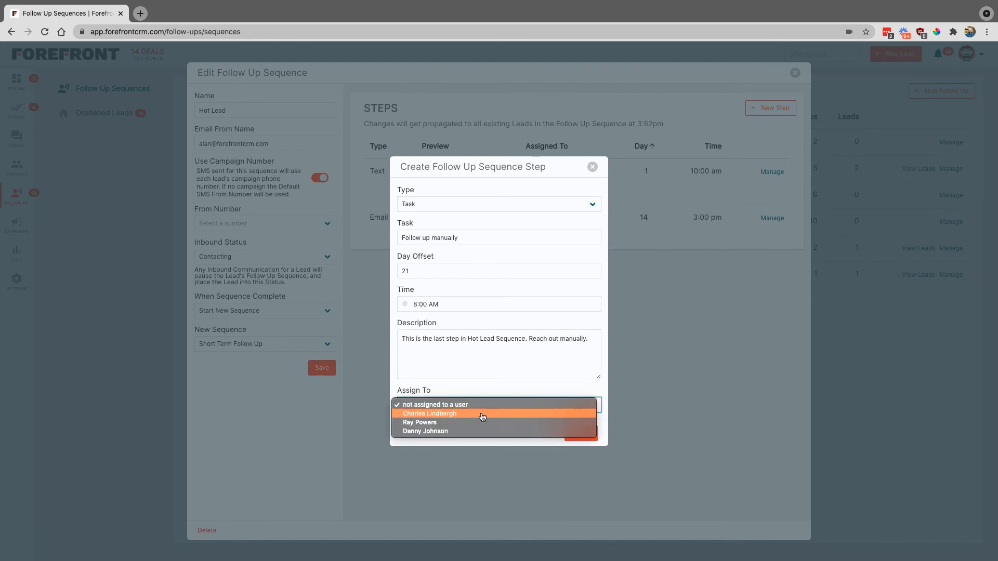
pyautogui.click(481, 414)
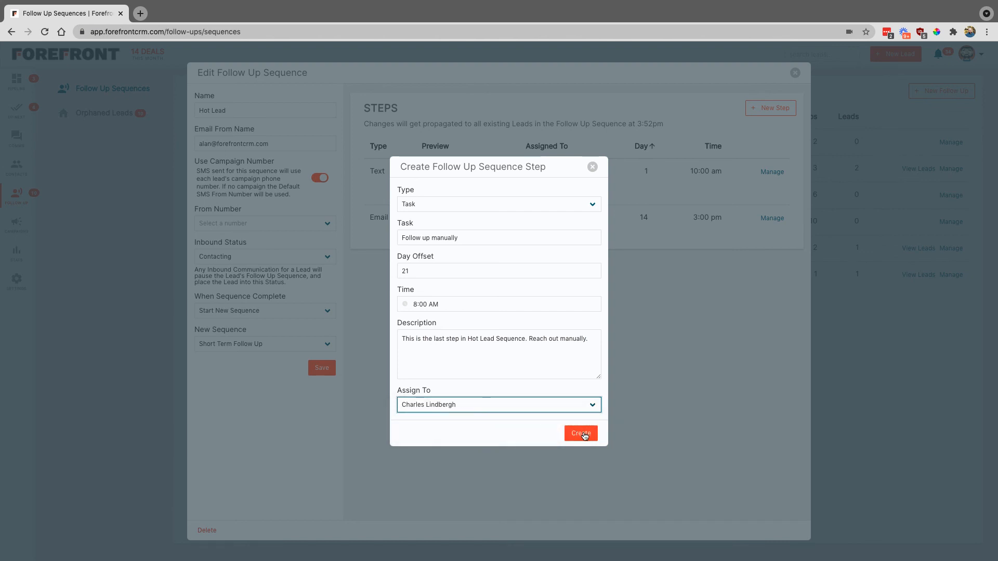
pyautogui.click(582, 434)
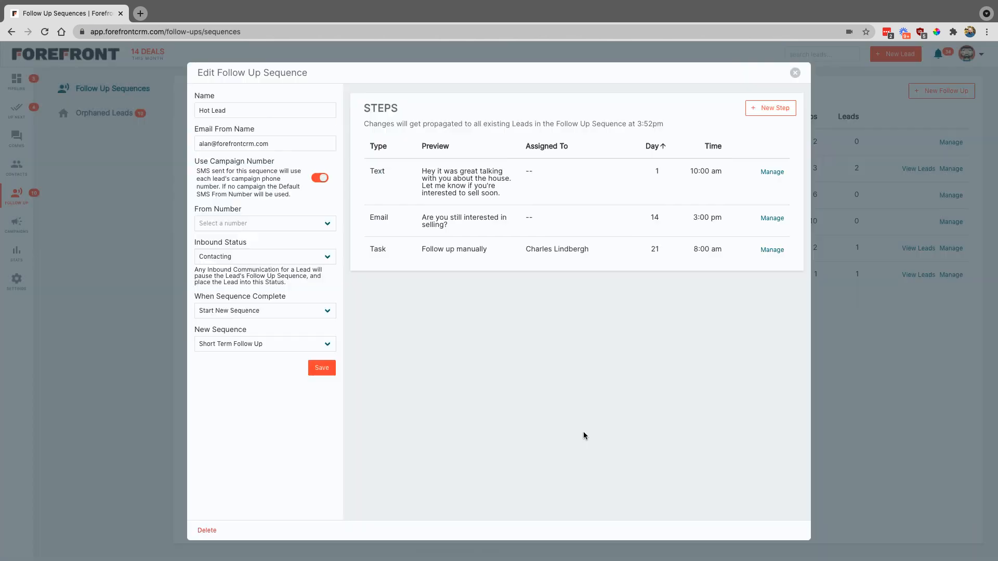
# Save the Hot Lead sequence in the Edit Follow Up Sequence panel.
pyautogui.click(319, 368)
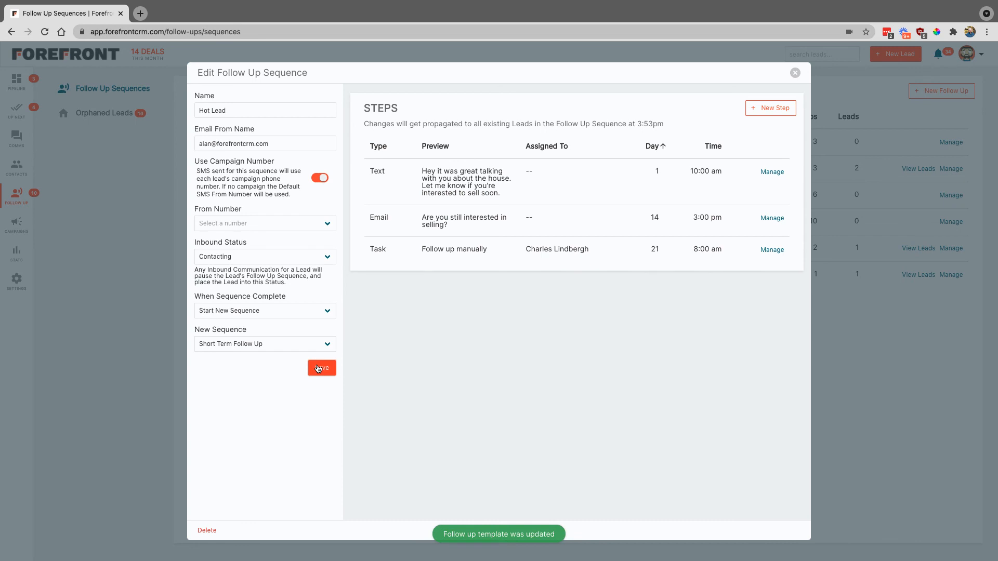